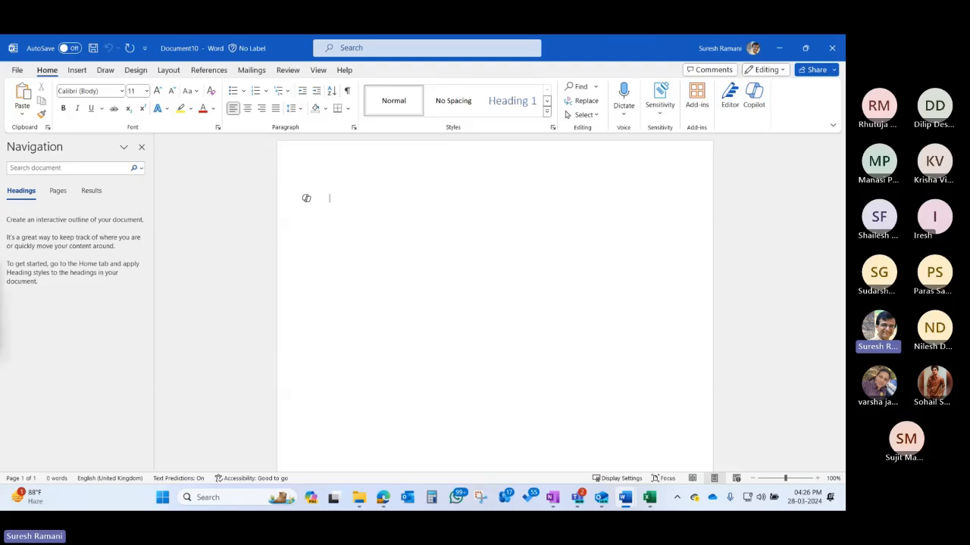
- Place the cursor on Document10's blank page and bring up the empty Draft with Copilot box
key("alt+i")
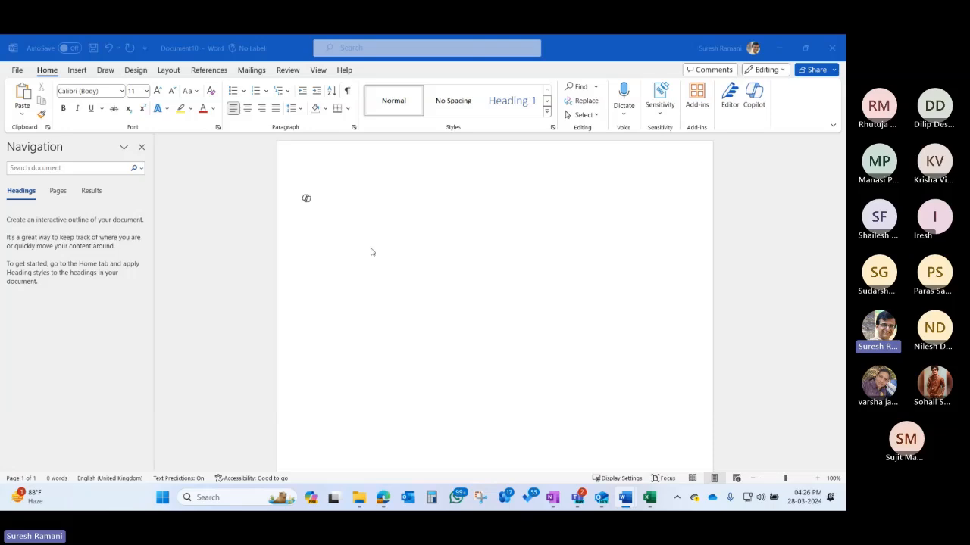
left_click(403, 263)
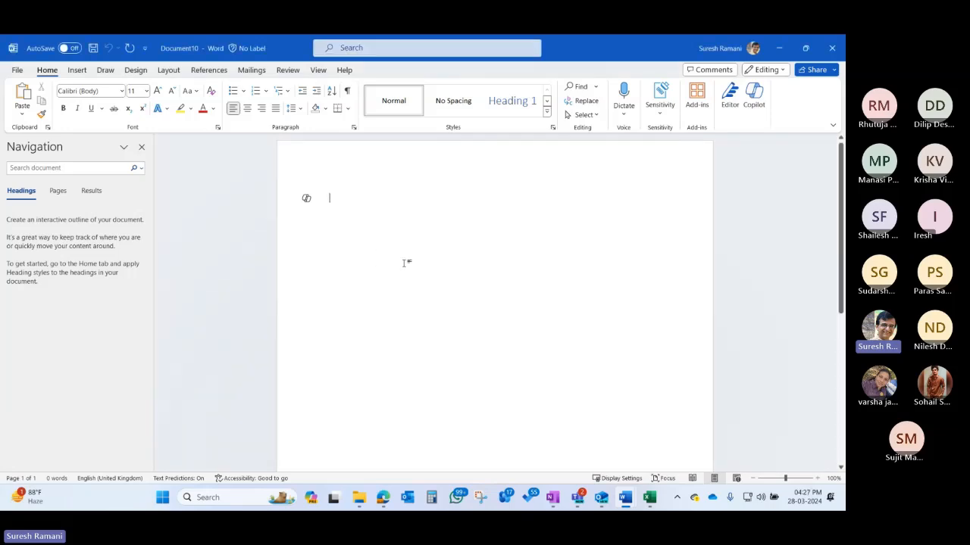
key("alt+i")
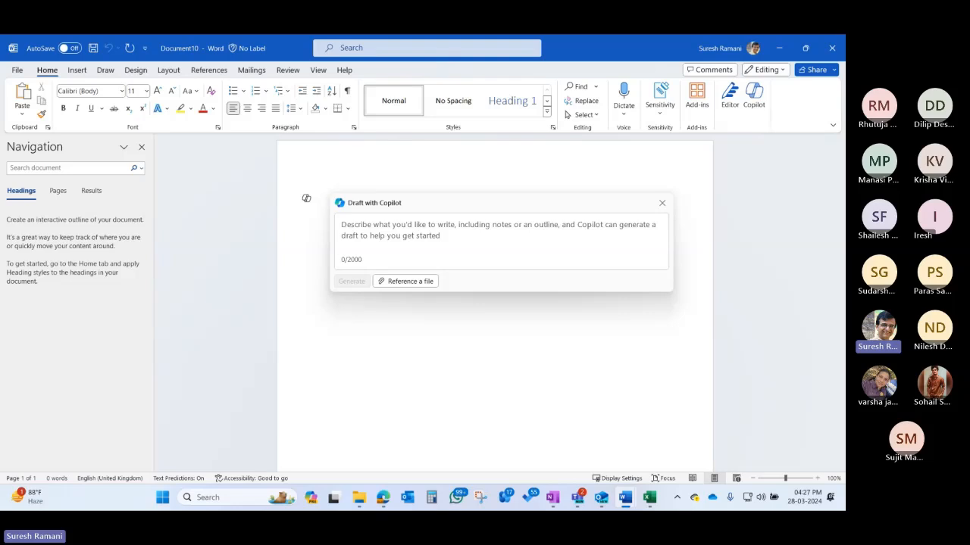
- Paste the Teams training-topics request into Copilot, trim the stray characters, and generate the draft
left_click(424, 229)
type("Create list of topics for training program in Microsoft Teams\" .")
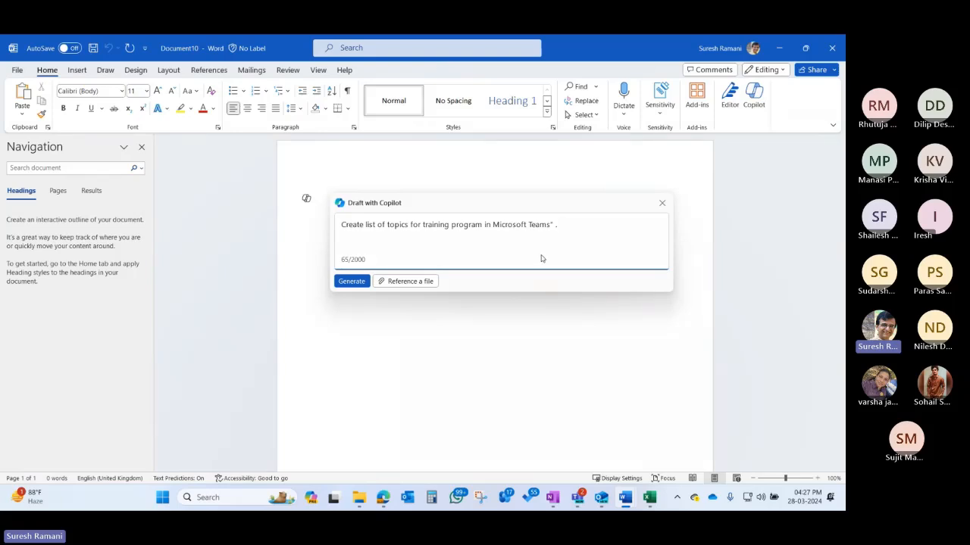
key("BackSpace")
key("BackSpace")
key("BackSpace")
key("BackSpace")
left_click(367, 280)
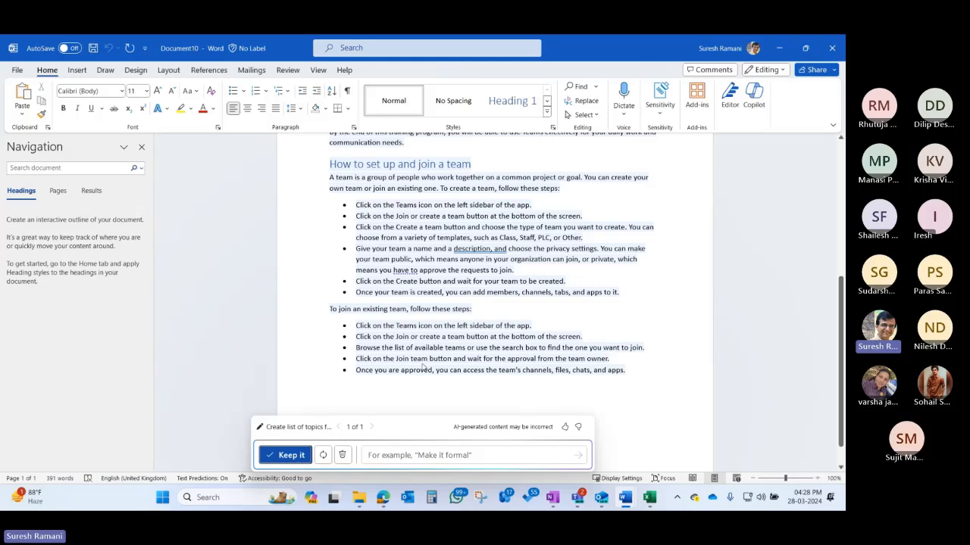
- Refine the Teams draft with 'Make the description short and crisp' to get version 2
left_click(393, 456)
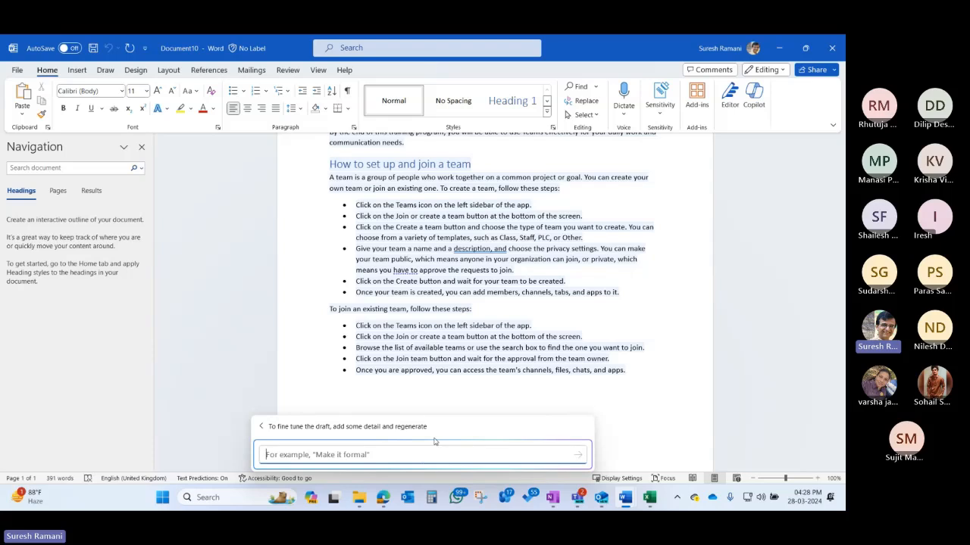
type("Make the de")
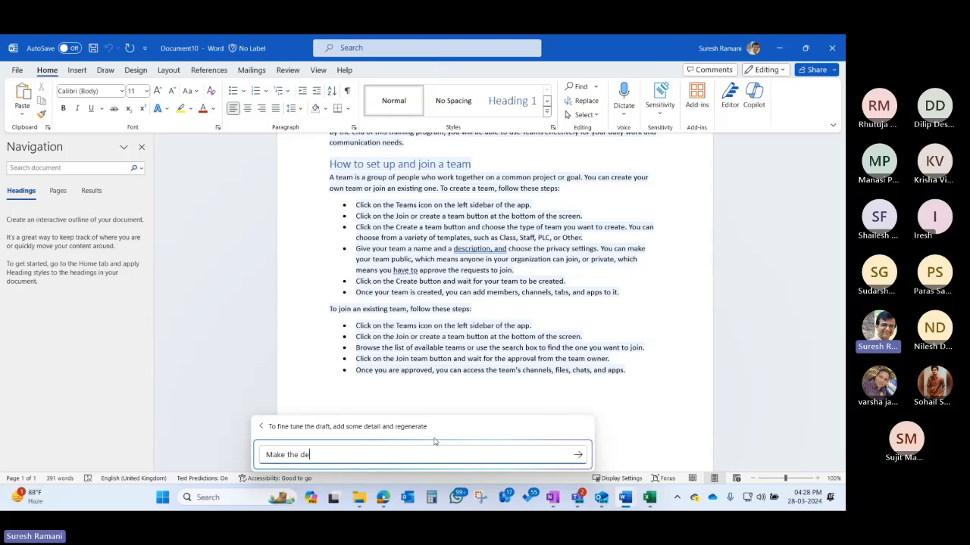
type("scription short and crisp")
scroll(492, 451, "down", 2)
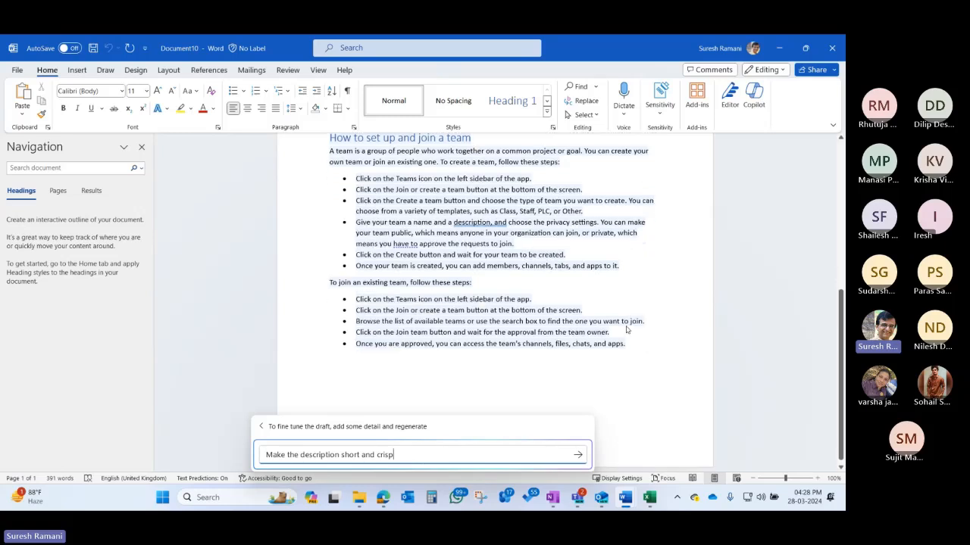
left_click(577, 455)
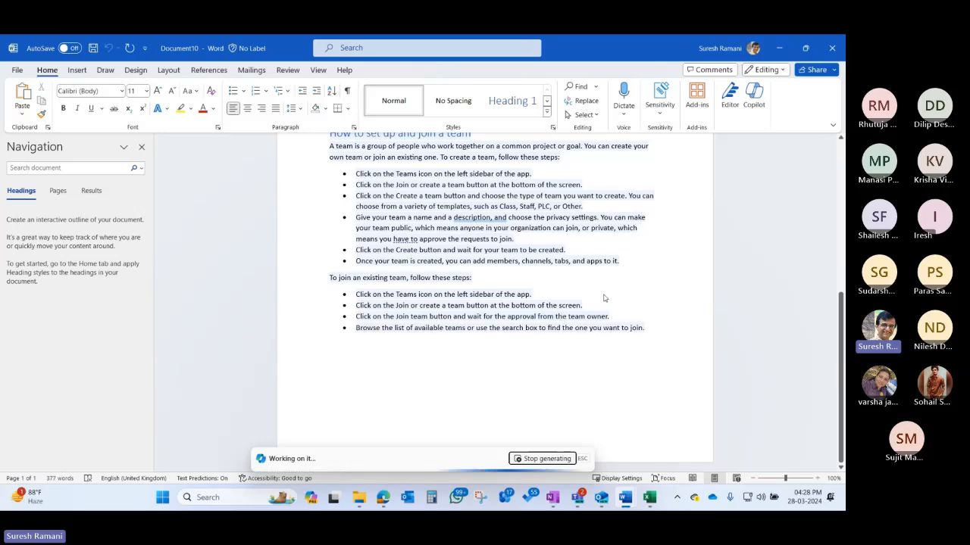
scroll(596, 283, "up", 1)
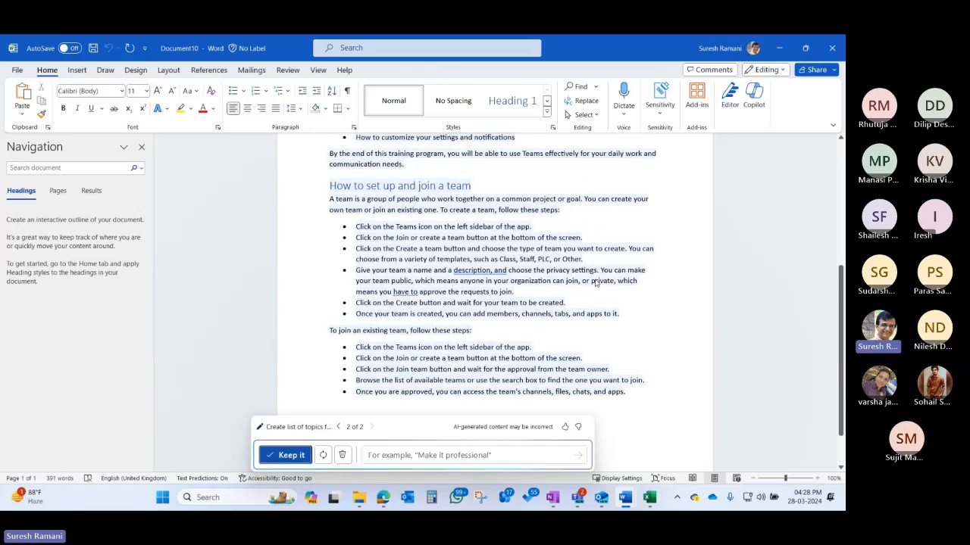
- Create a new blank document and paste the Teamwork 365 Intranet proposal request into Copilot
left_click(17, 70)
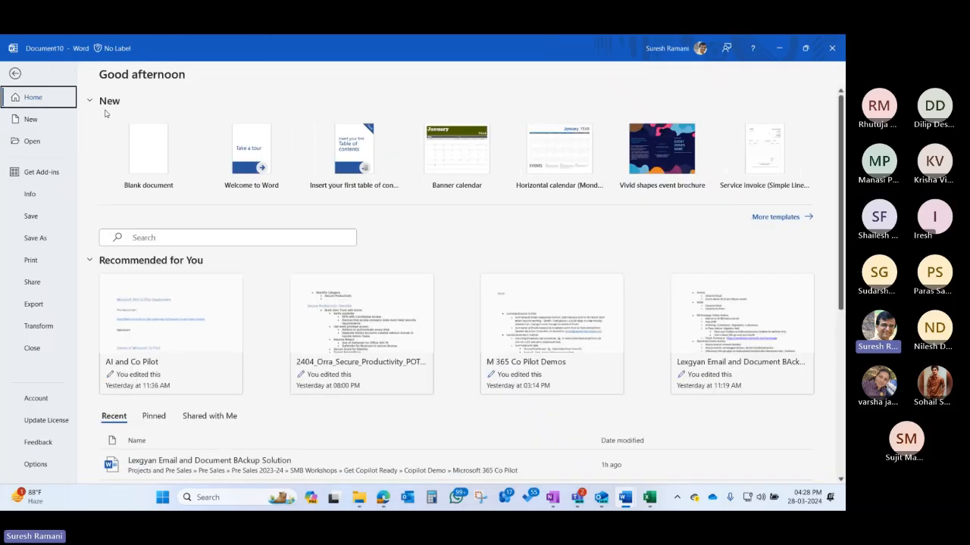
left_click(159, 160)
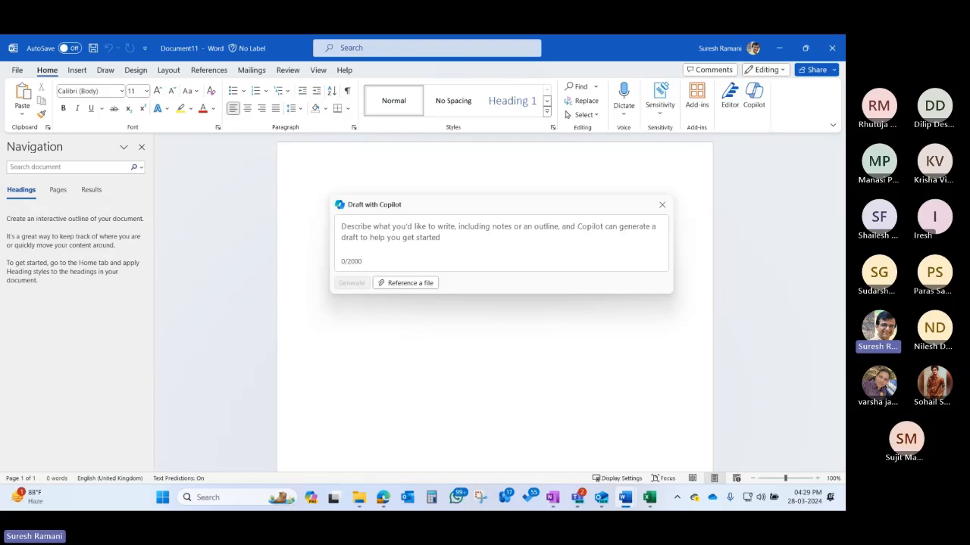
left_click(420, 225)
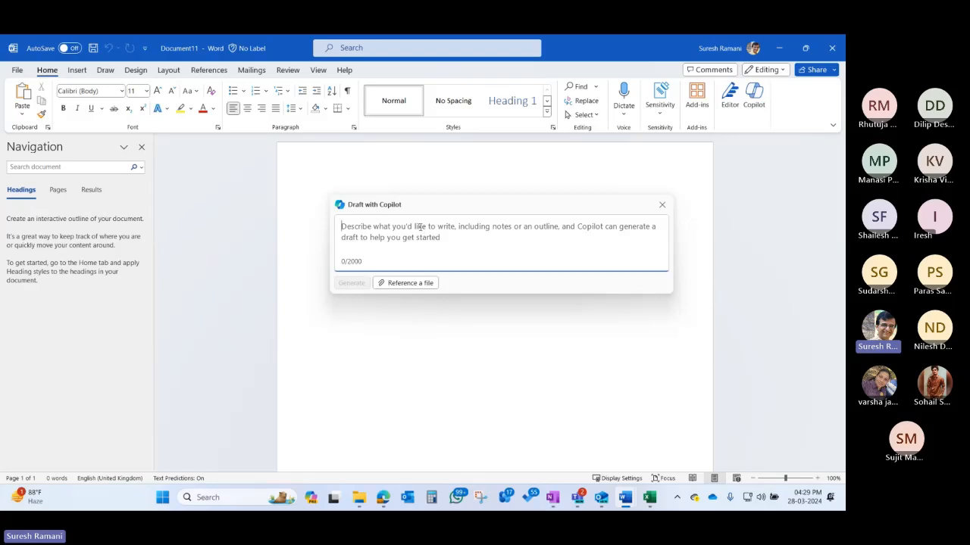
type("Create proposal for Teamwork 365 Intranet")
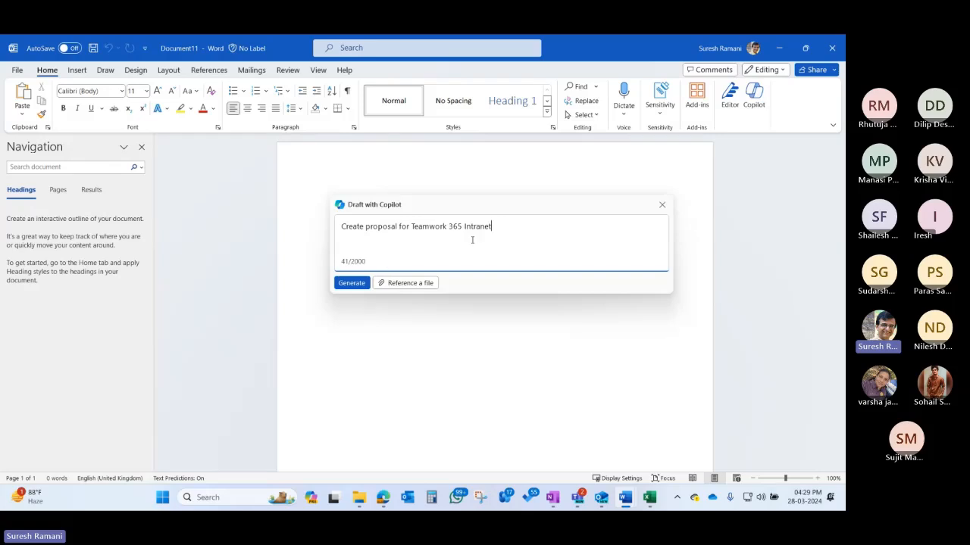
- Try Reference a file, remove the '/', and switch over to Edge
left_click(415, 285)
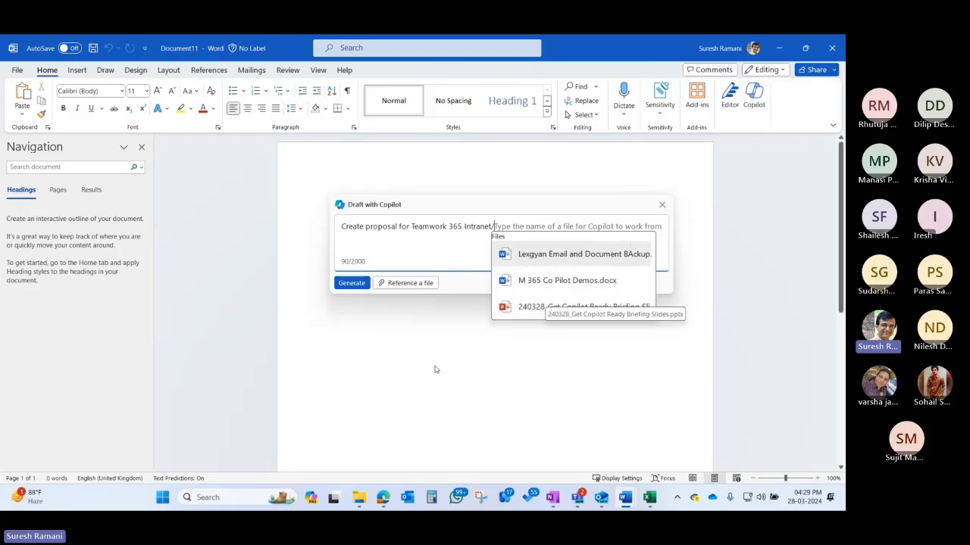
key("BackSpace")
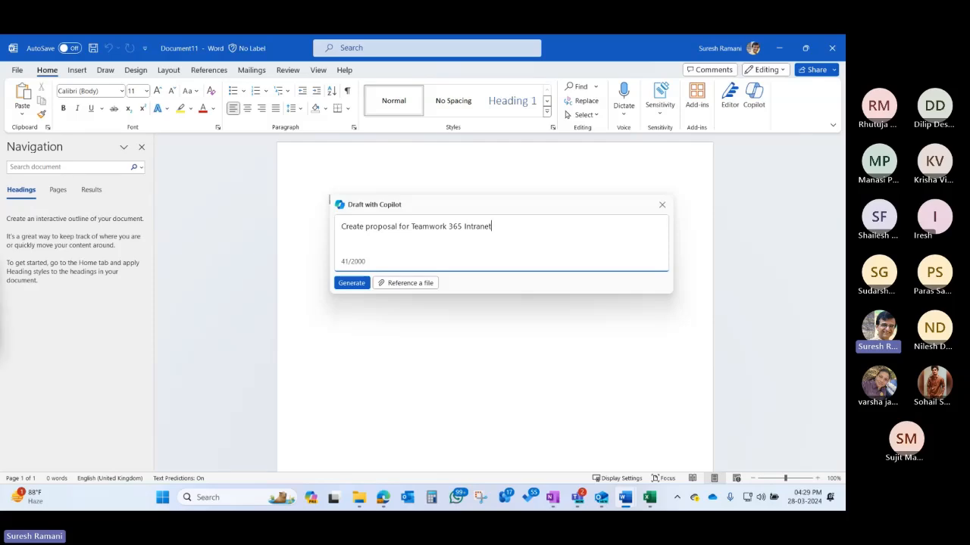
key("alt+Tab")
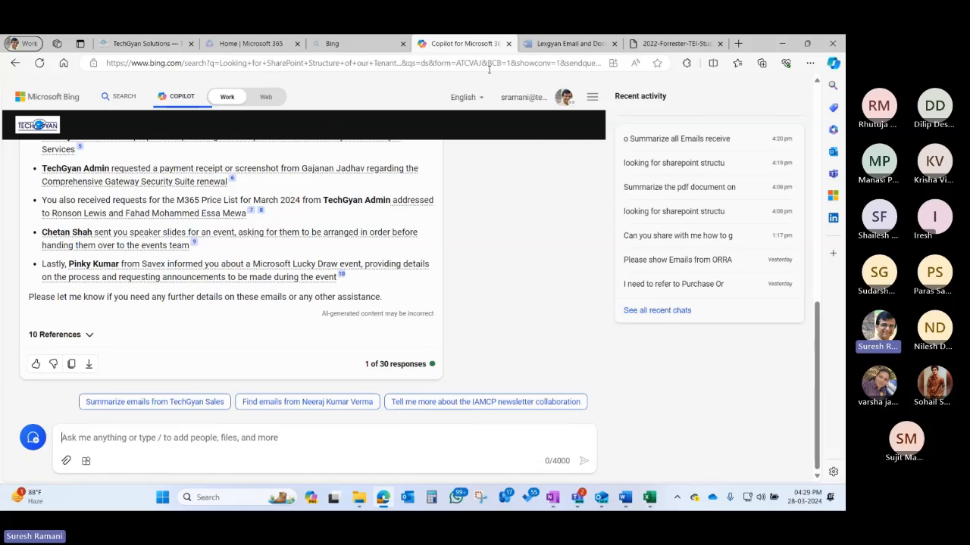
- Open the Teamwork 365 Intranet (Premium) page on the TechGyan site in a maximized Edge
left_click(798, 47)
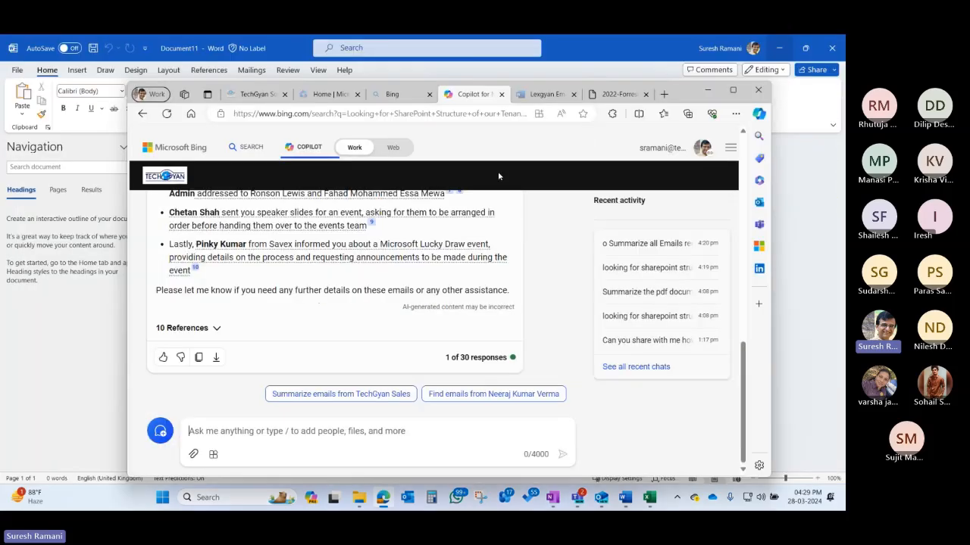
left_click(256, 94)
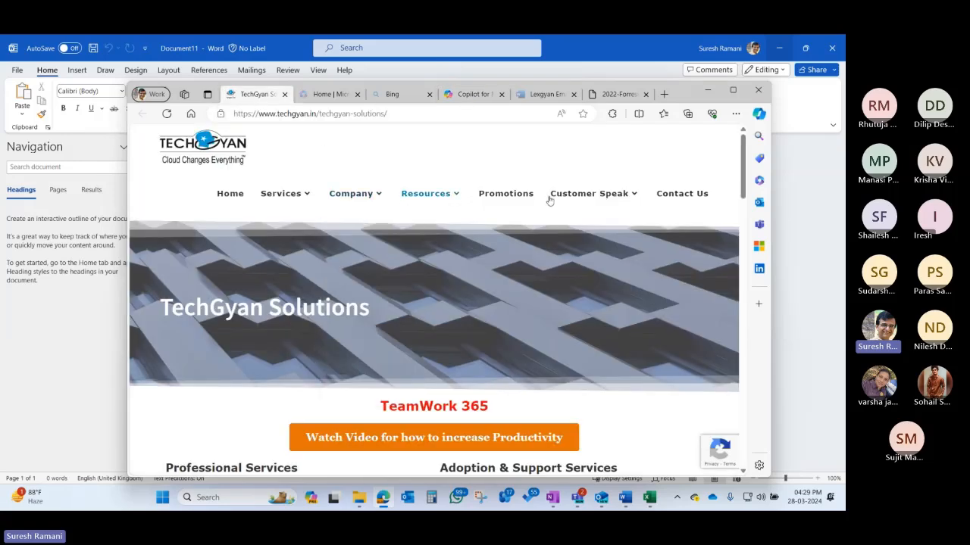
left_click(733, 90)
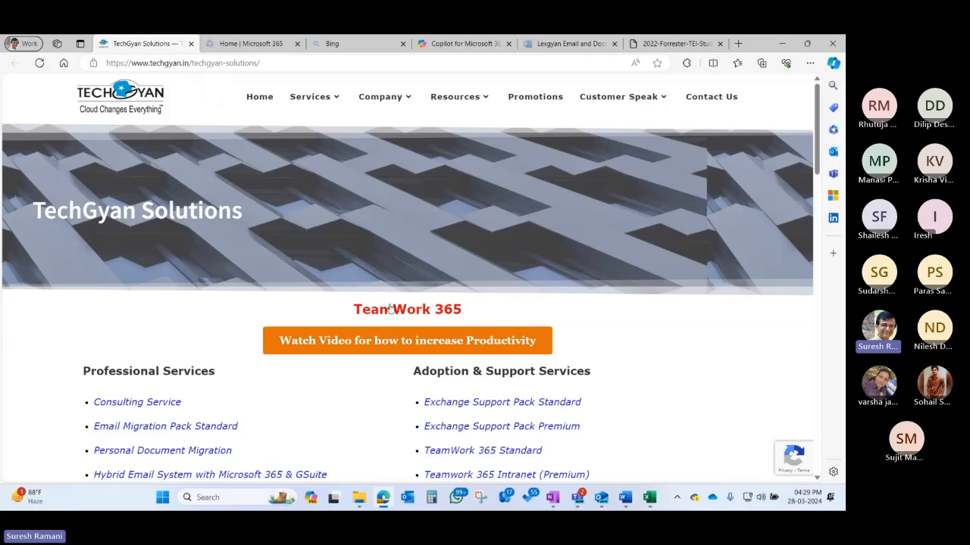
scroll(394, 331, "down", 3)
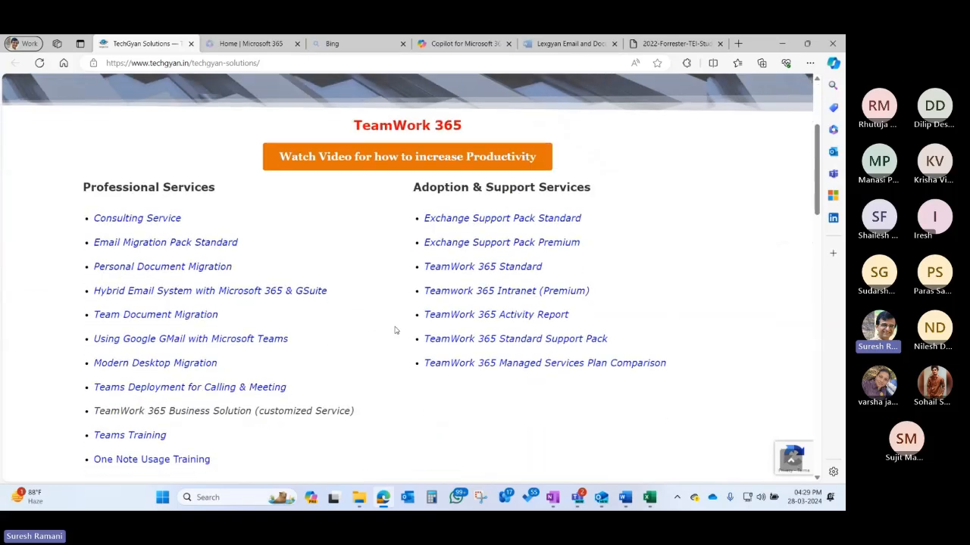
left_click(494, 290)
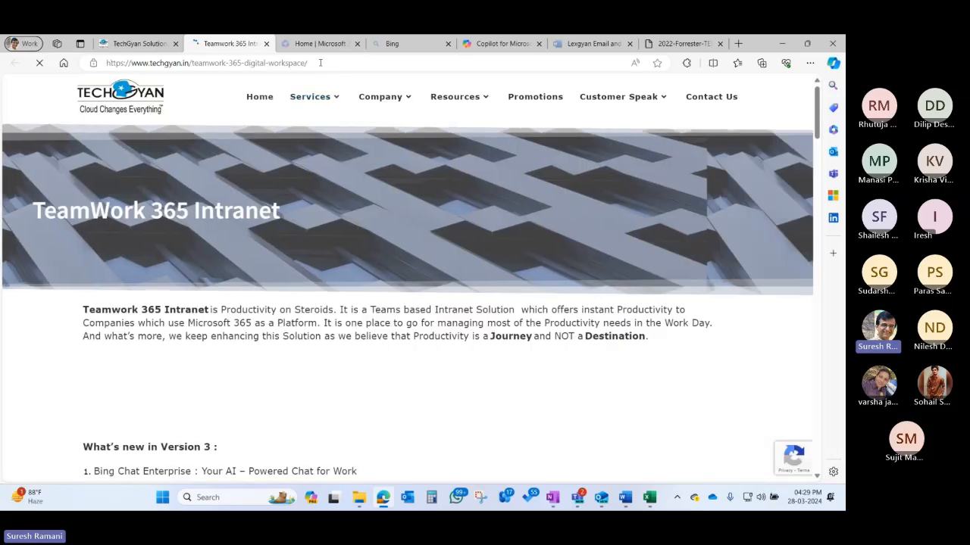
- Copy the Teamwork 365 Intranet page URL and return to Document11 in Word
left_click(119, 64)
right_click(119, 65)
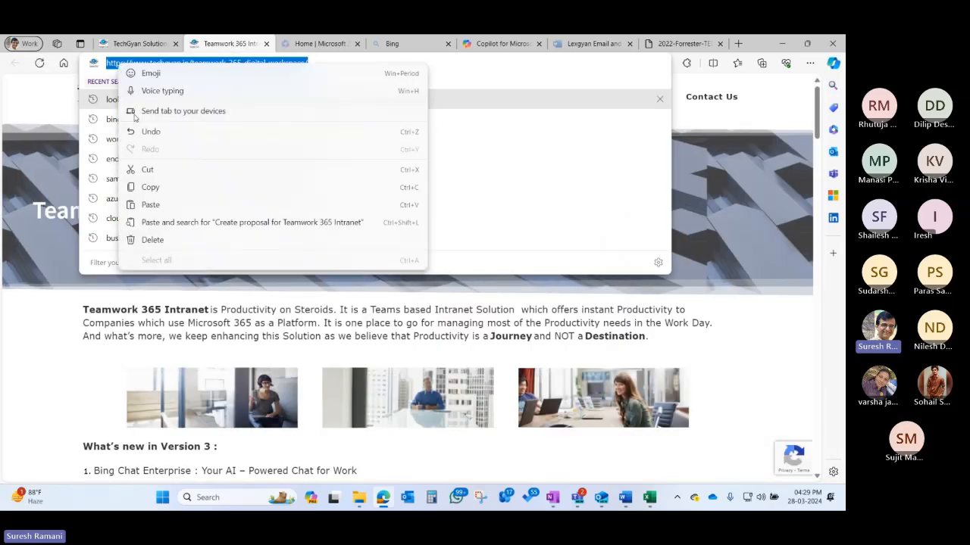
left_click(151, 187)
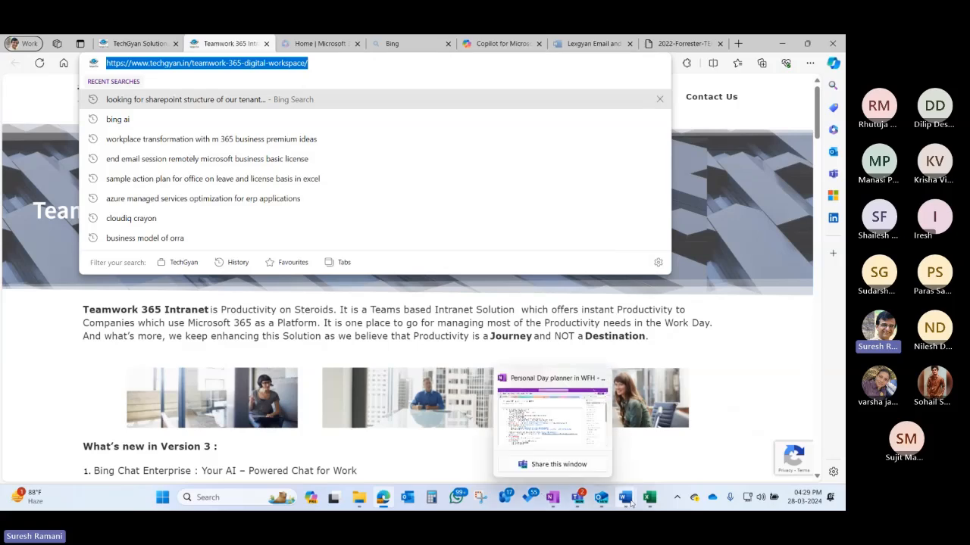
mouse_move(625, 497)
left_click(756, 433)
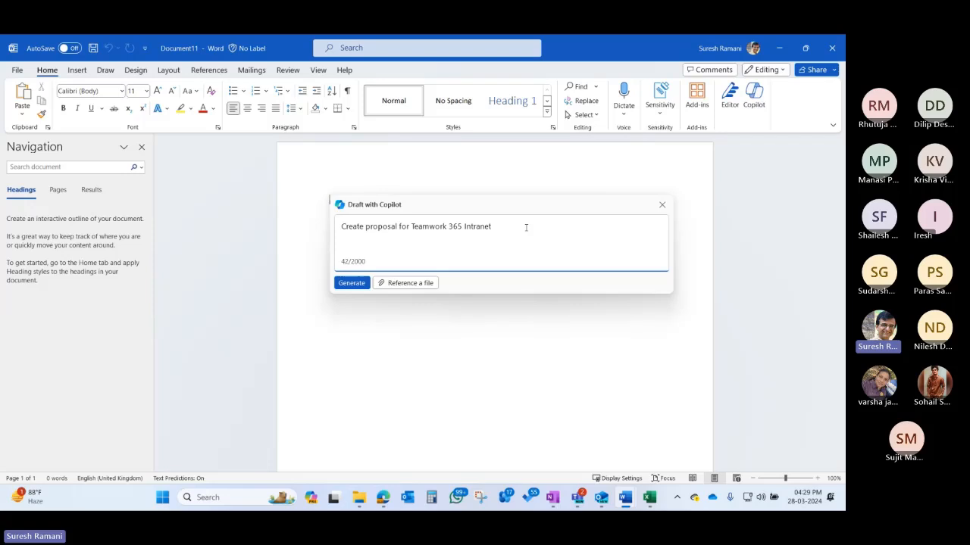
- Add 'refer to' plus the page URL, generate, and close the box after Copilot declines
type("refer to")
key("ctrl+v")
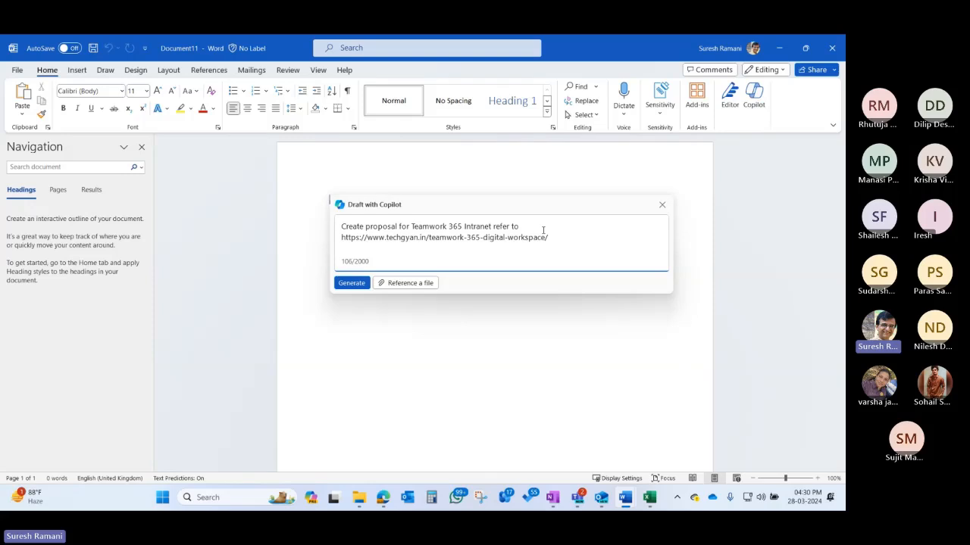
left_click(358, 285)
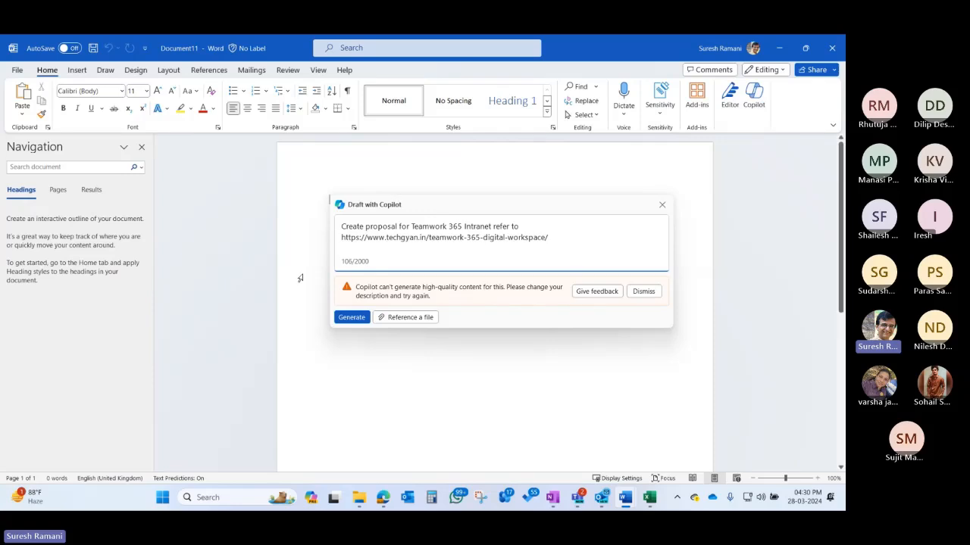
left_click(662, 204)
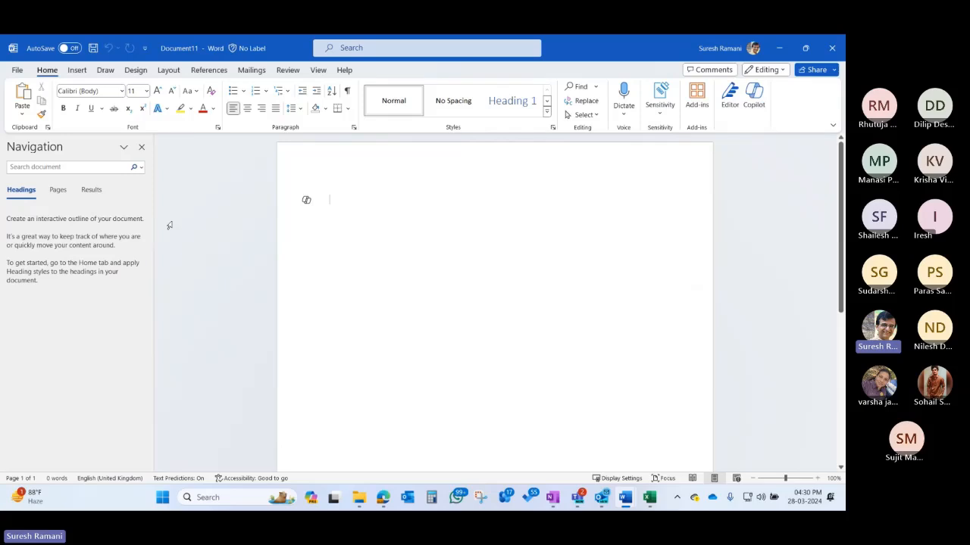
- Paste the 197-character XTX Markets SOP onboarding check request into a new Copilot draft box
key("alt+i")
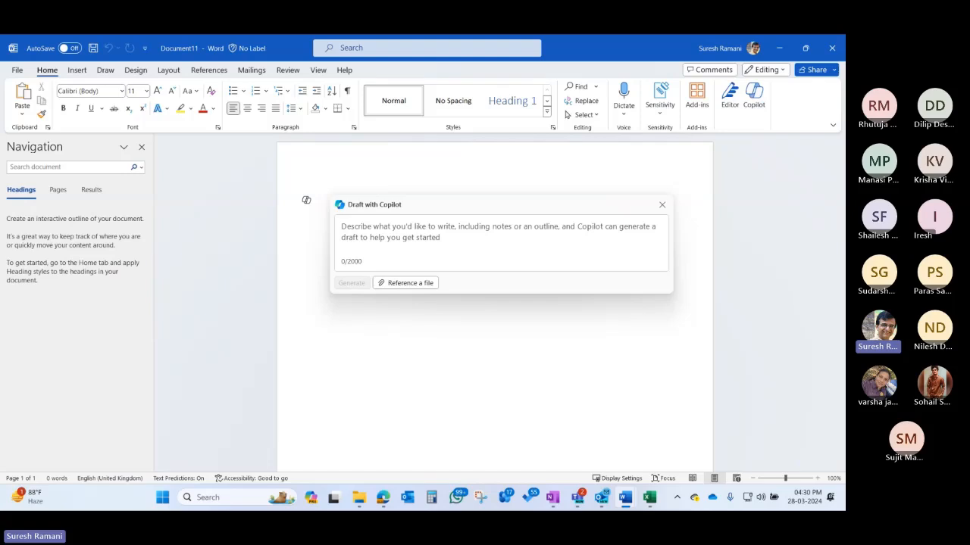
left_click(408, 230)
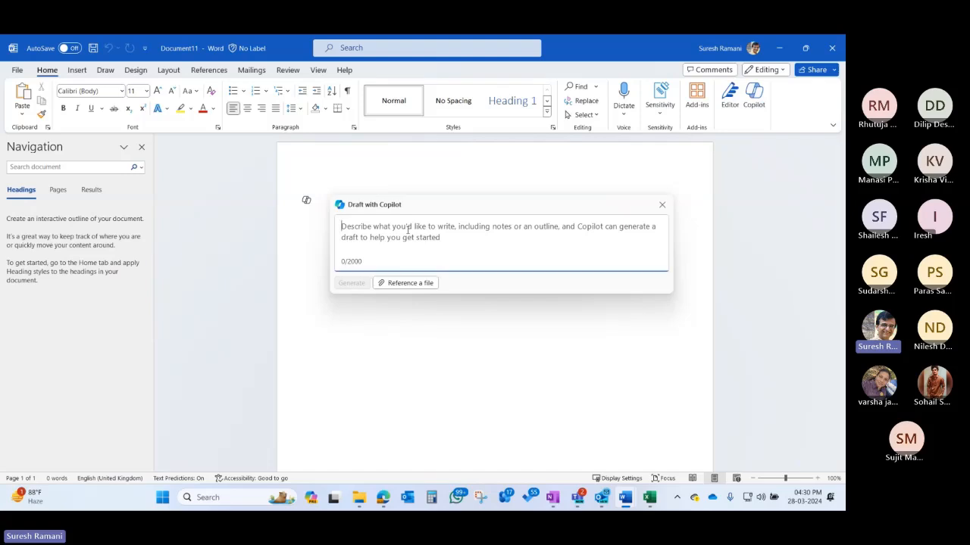
key("ctrl+v")
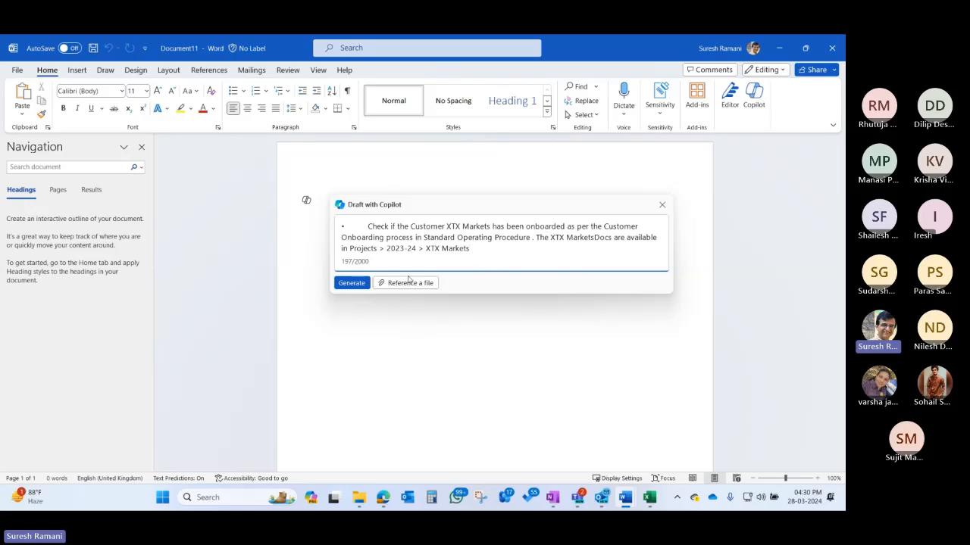
- Generate the 282-word XTX Markets Customer Onboarding Verification Report and scroll through its sections
left_click(348, 285)
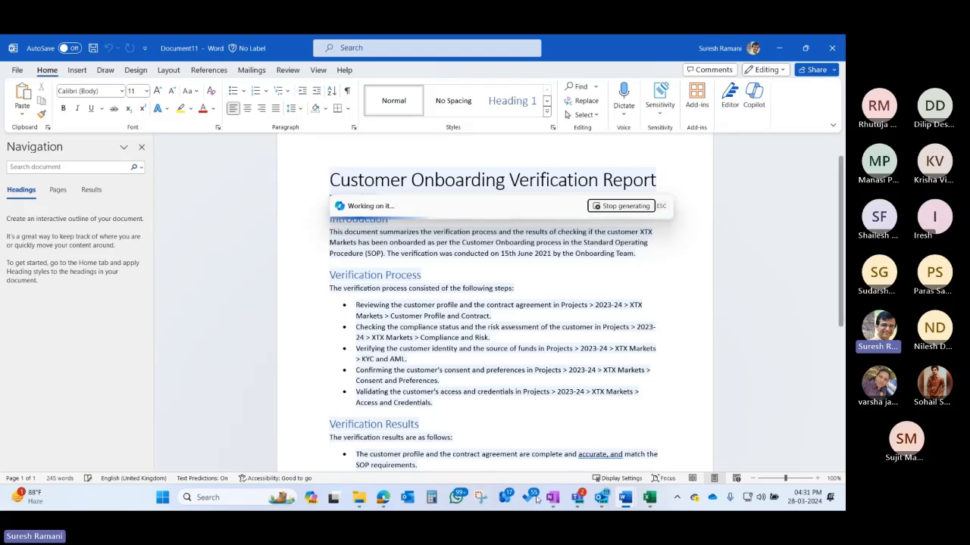
scroll(557, 437, "down", 3)
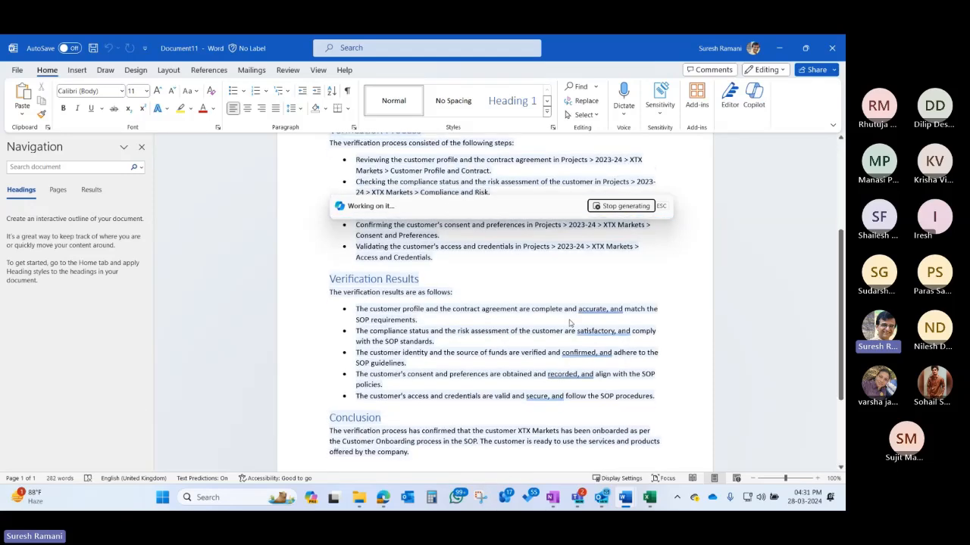
scroll(623, 277, "down", 1)
scroll(623, 278, "down", 2)
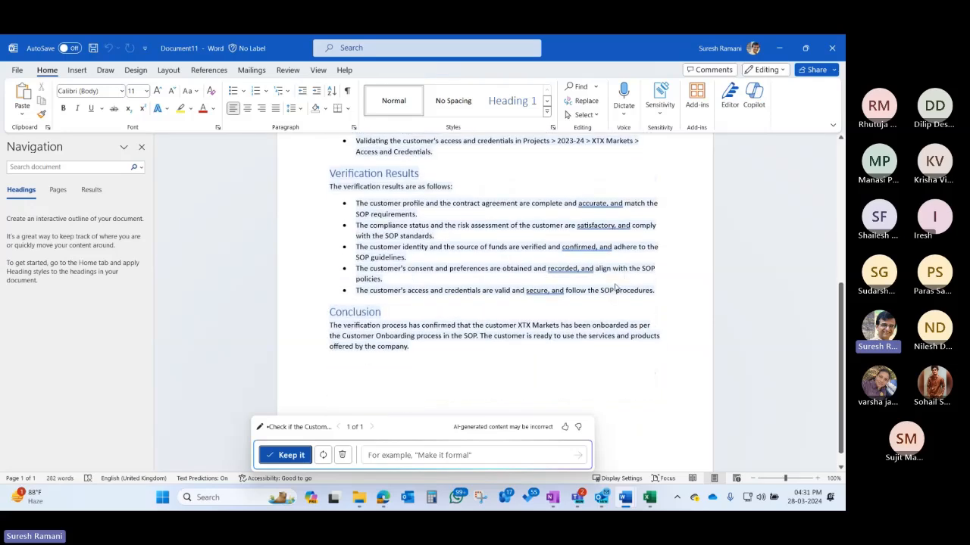